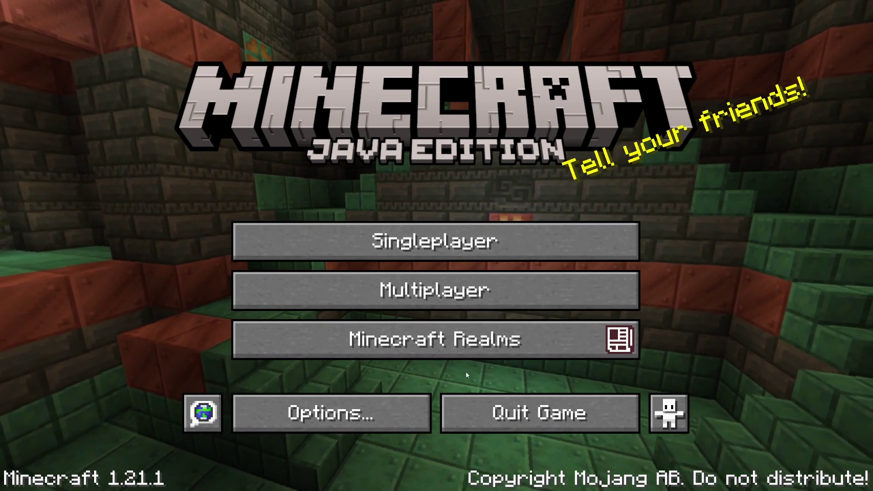
# Quit Minecraft, switch to Chrome and search Google for "midnightcontrols minecraft"
pyautogui.click(482, 411)
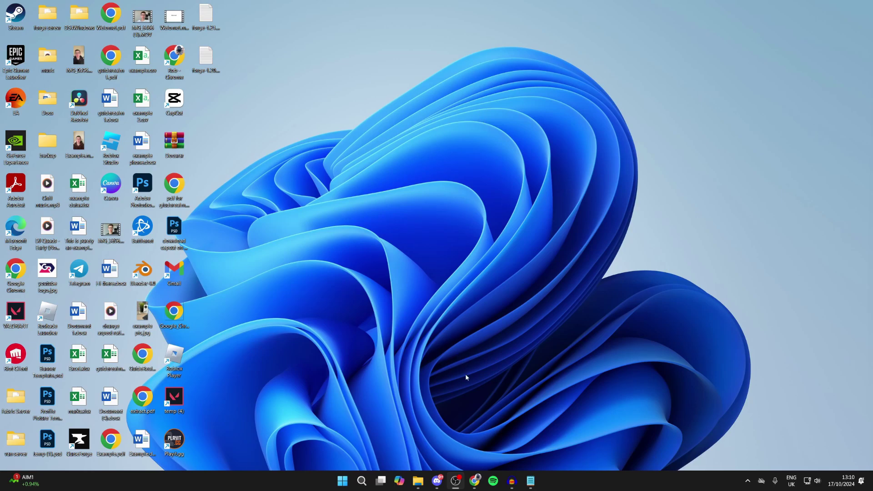
pyautogui.click(480, 483)
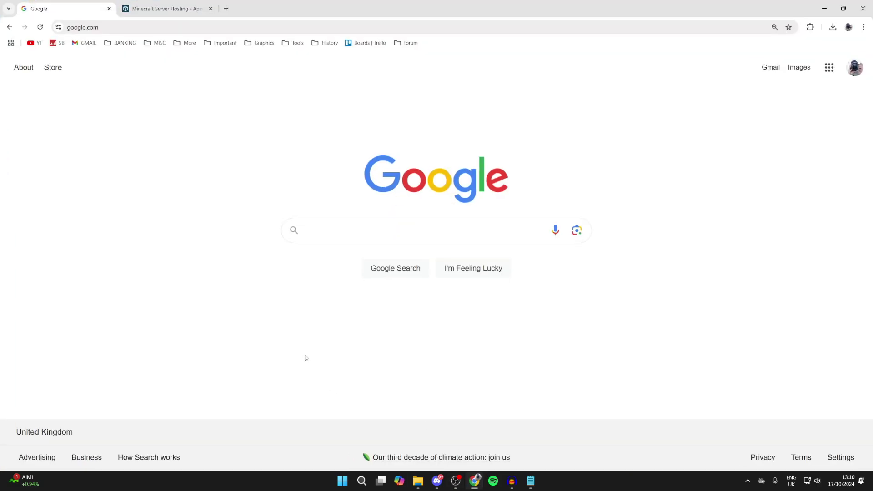
pyautogui.click(342, 234)
pyautogui.write('mid')
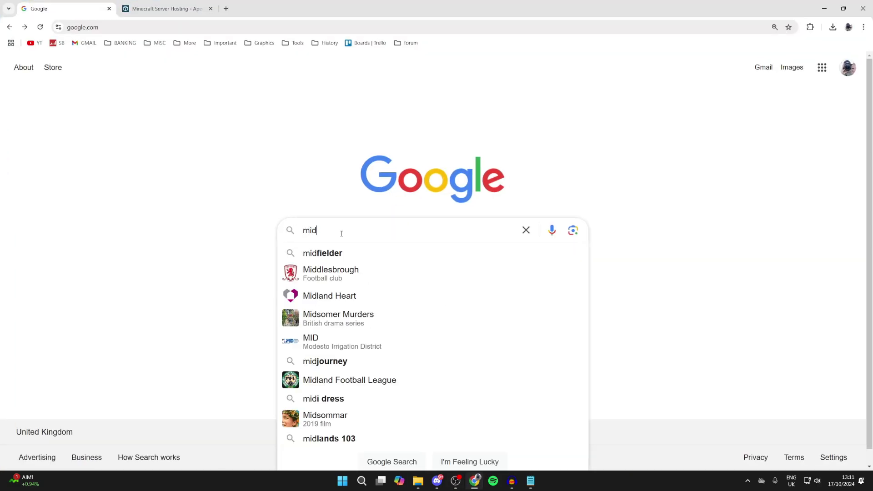
pyautogui.write('nightcontrols minecraft')
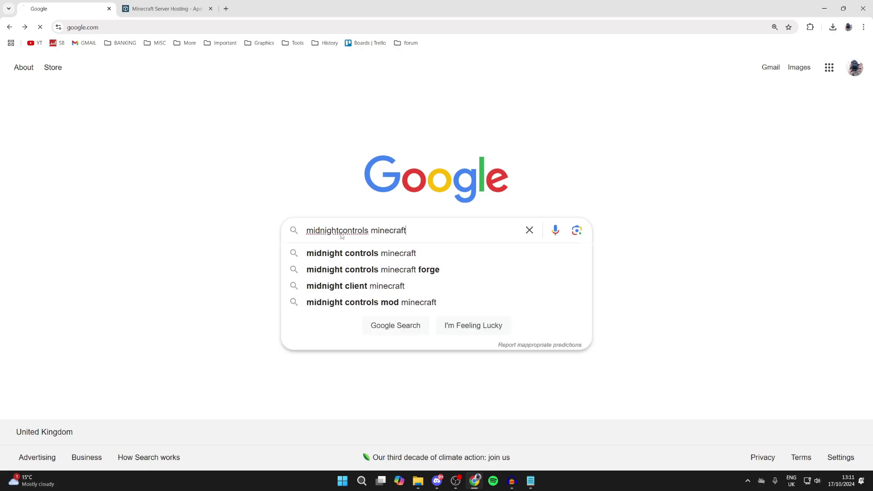
pyautogui.press('Return')
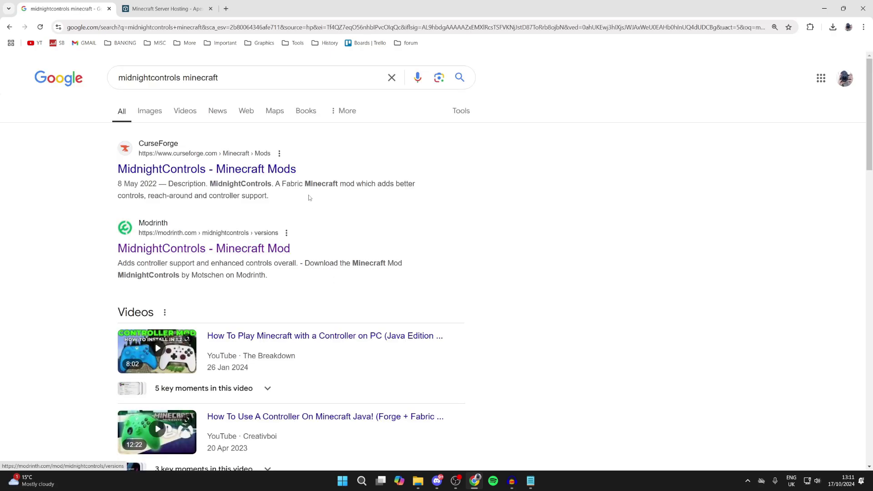
# Open the MidnightControls versions page on Modrinth and download version 1.10.0-beta.1-fabric for 1.21.x
pyautogui.click(192, 246)
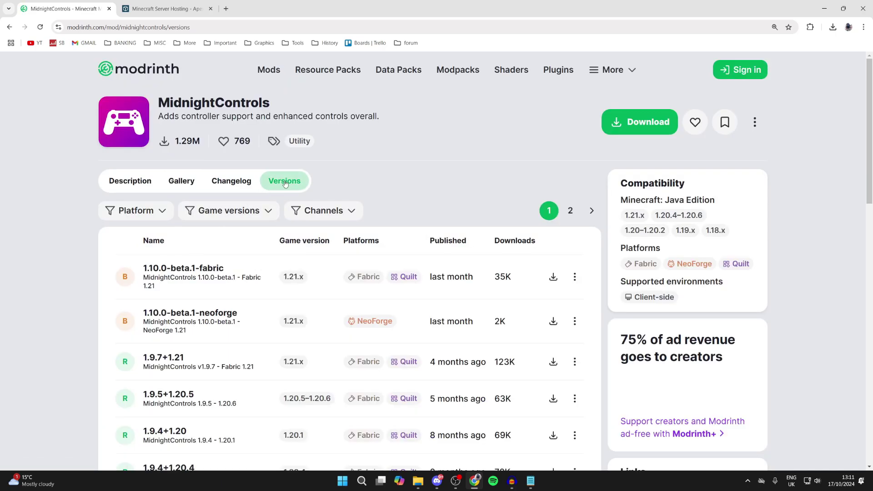
pyautogui.scroll(-1, 291, 182)
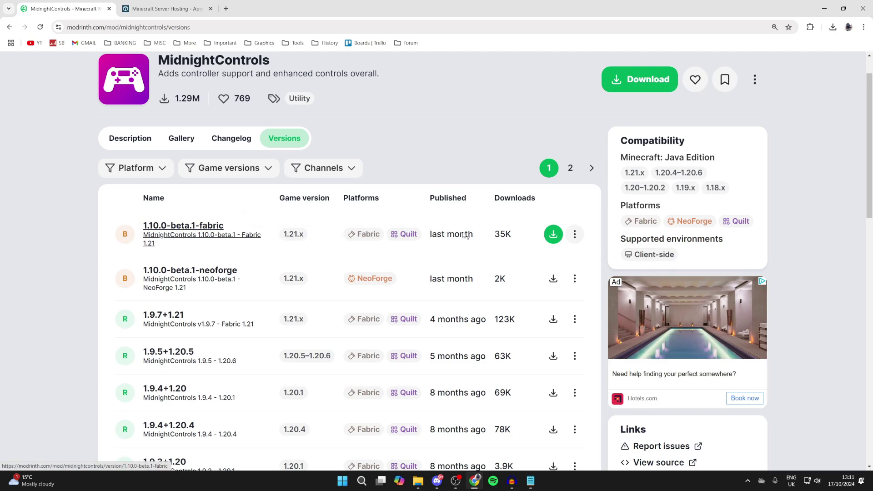
pyautogui.click(551, 234)
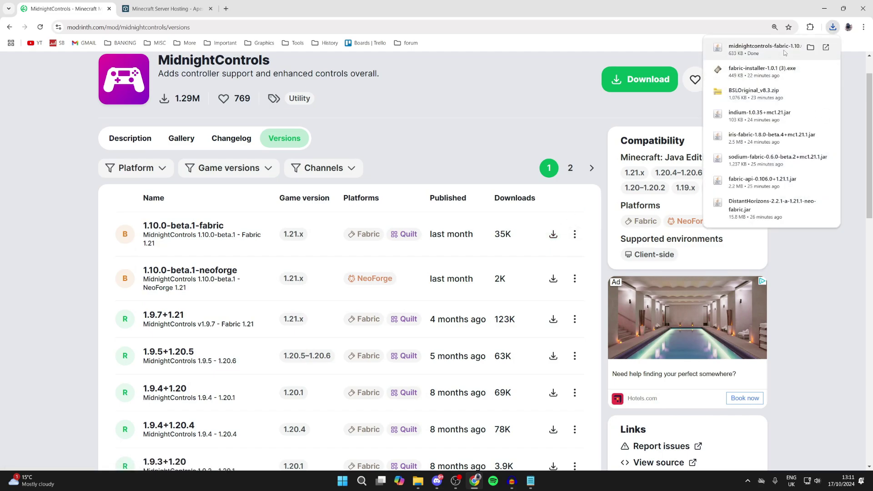
# Find Fabric API among Modrinth's mods and download version 0.106.0+1.21.1 for Minecraft 1.21.1
pyautogui.scroll(1, 274, 153)
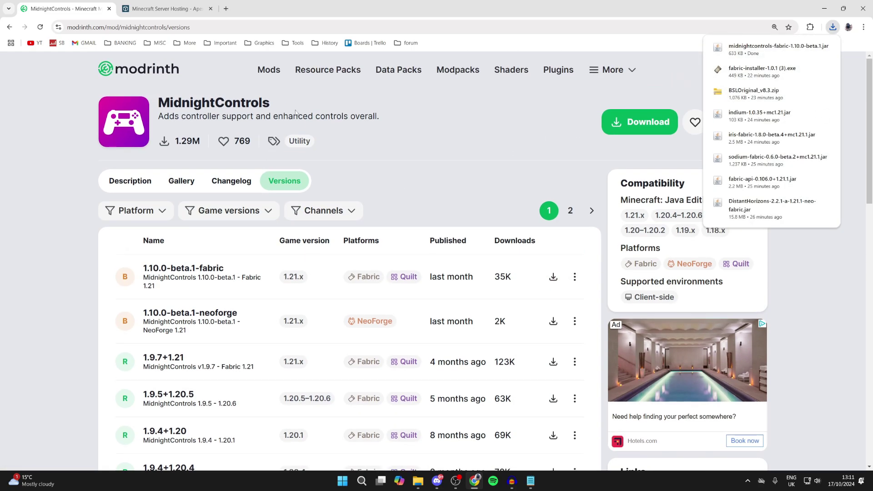
pyautogui.click(269, 70)
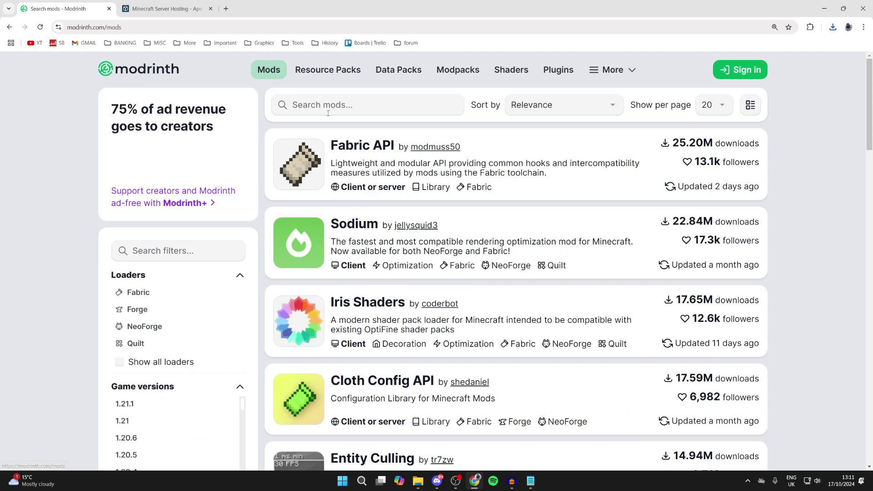
pyautogui.click(357, 146)
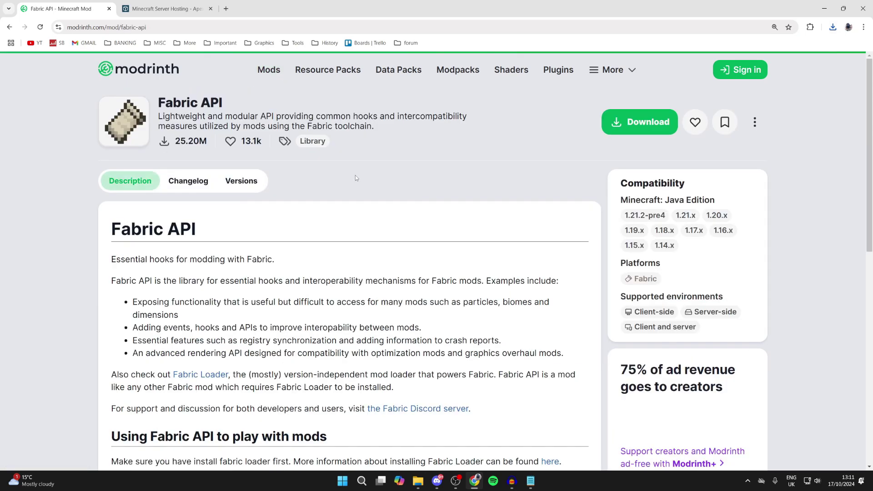
pyautogui.click(234, 184)
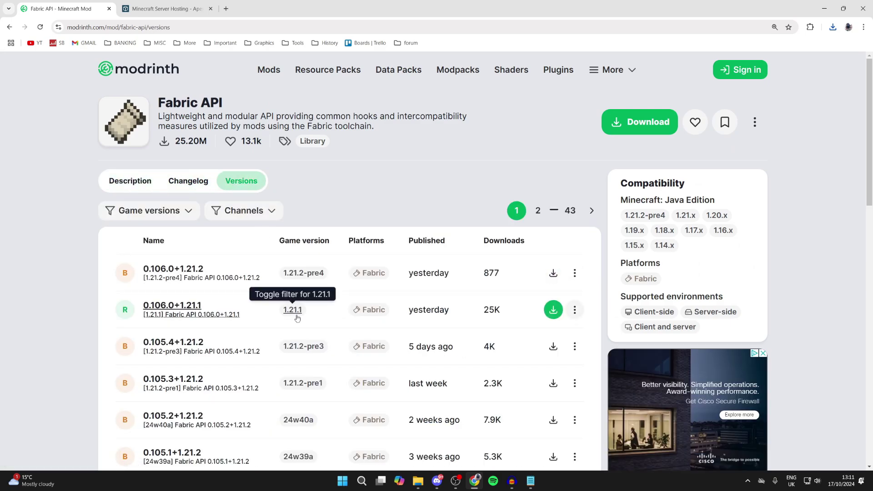
pyautogui.click(551, 309)
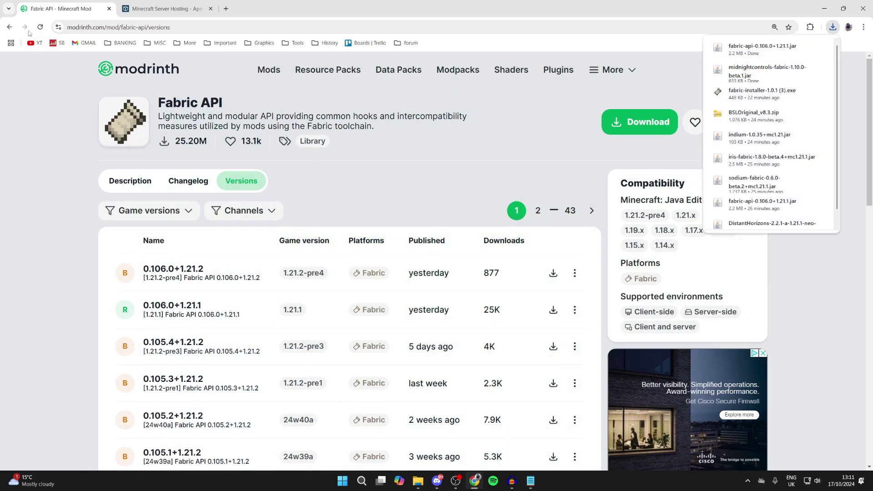
# Search the web for "fabric minecraft", open the Fabric website and download the Fabric installer for Windows
pyautogui.click(176, 28)
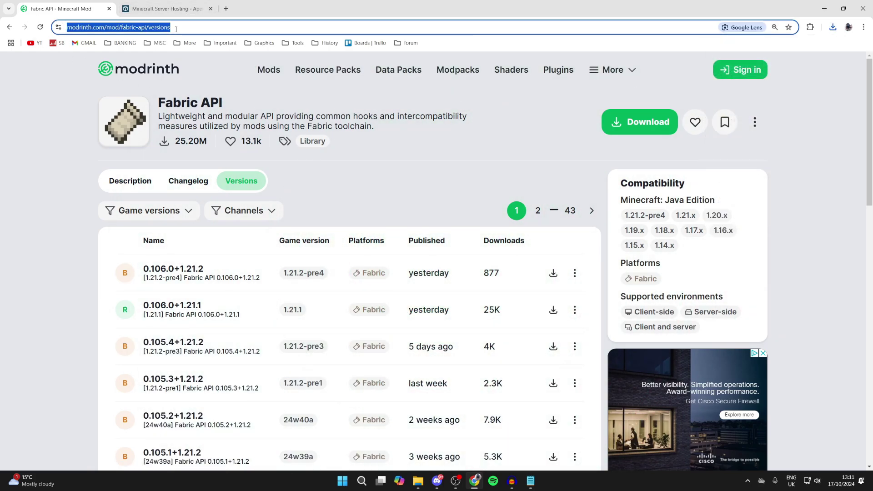
pyautogui.write('fabric minec')
pyautogui.press('Return')
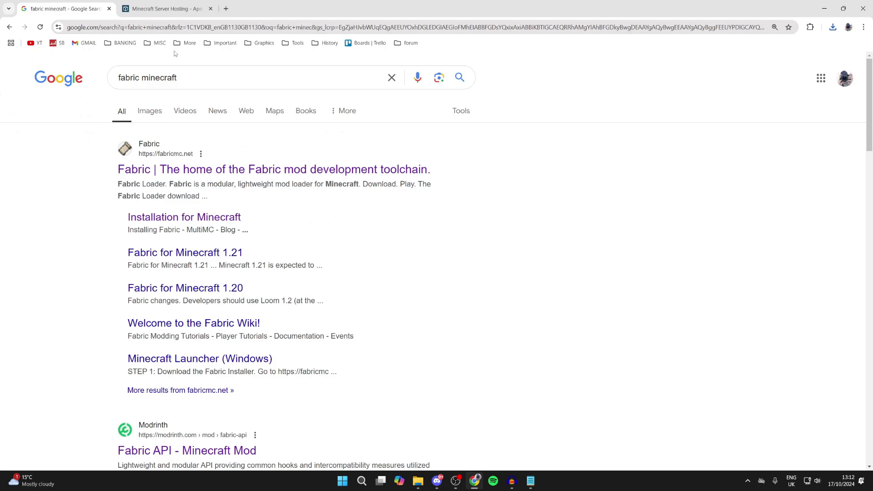
pyautogui.click(205, 170)
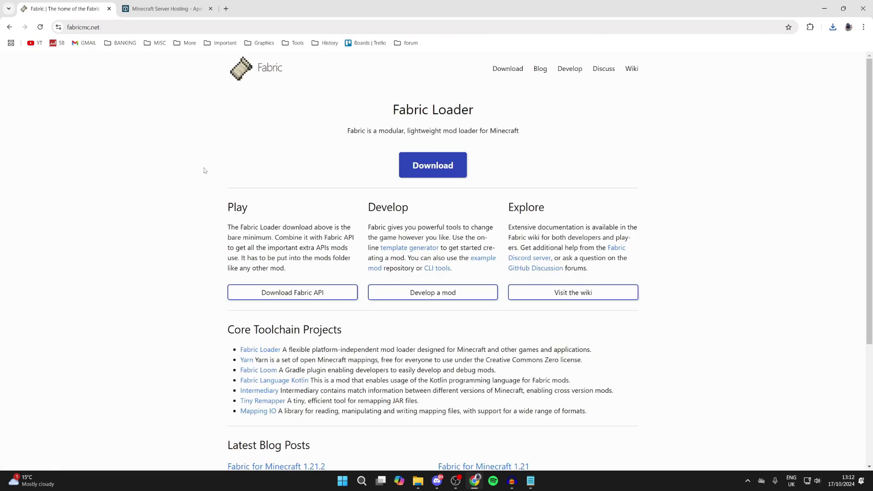
pyautogui.click(459, 166)
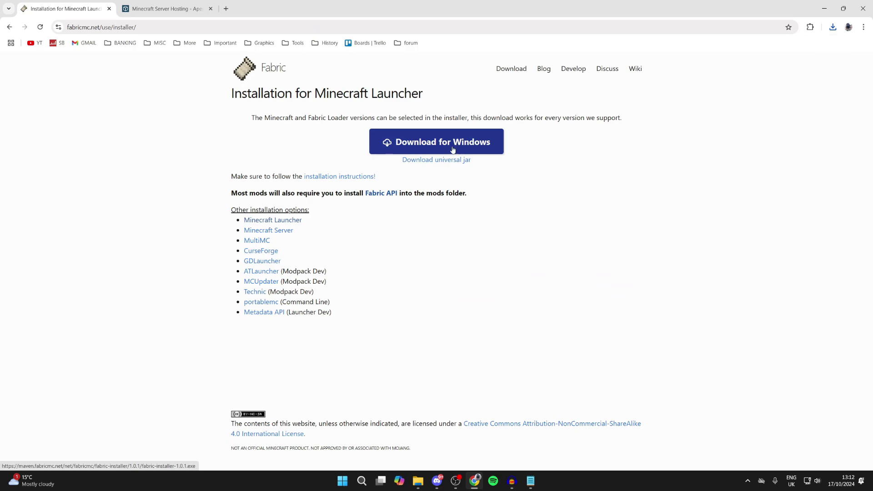
# Look over the Apex Hosting page's server features and its first-invoice discount offer
pyautogui.click(162, 8)
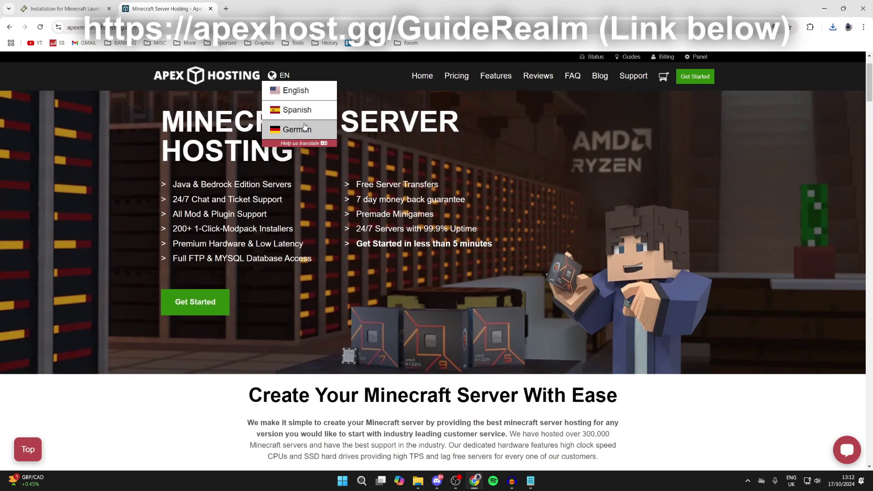
pyautogui.scroll(-6, 343, 198)
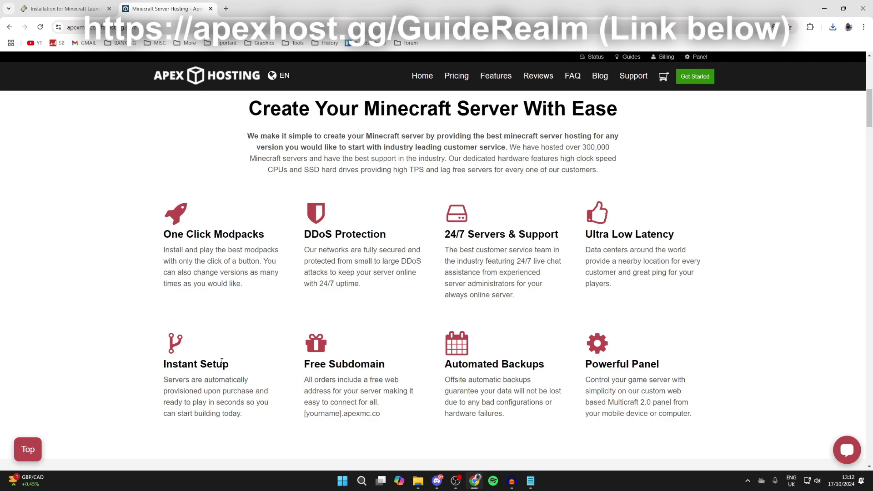
pyautogui.scroll(5, 221, 362)
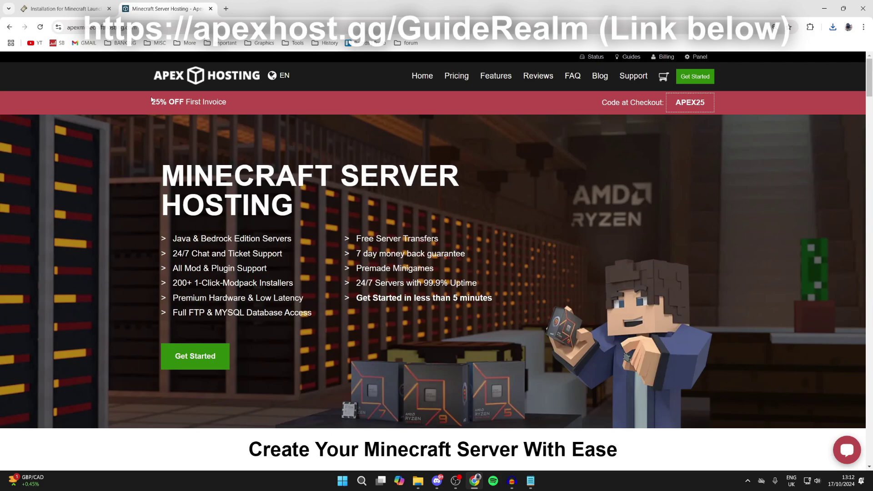
pyautogui.moveTo(150, 102); pyautogui.dragTo(234, 108)
pyautogui.click(235, 109)
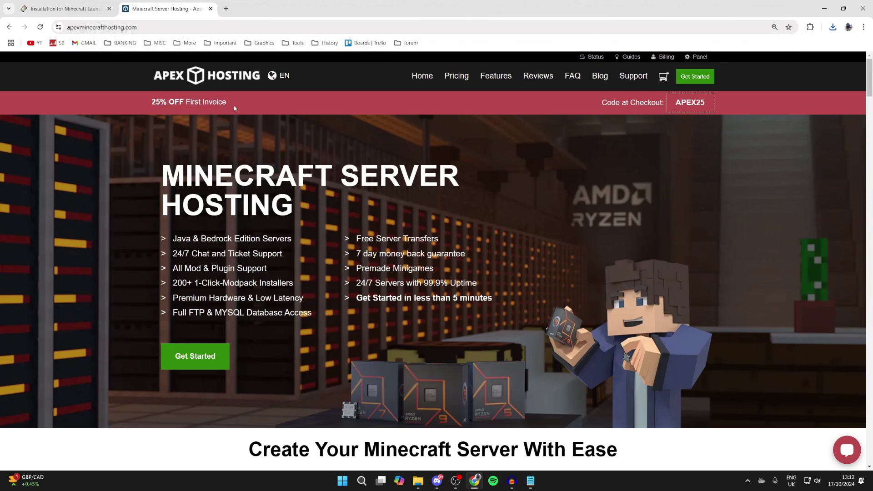
# Minimise the browser, open the Downloads folder in File Explorer and run fabric-installer-1.0.1 (3).exe
pyautogui.click(831, 4)
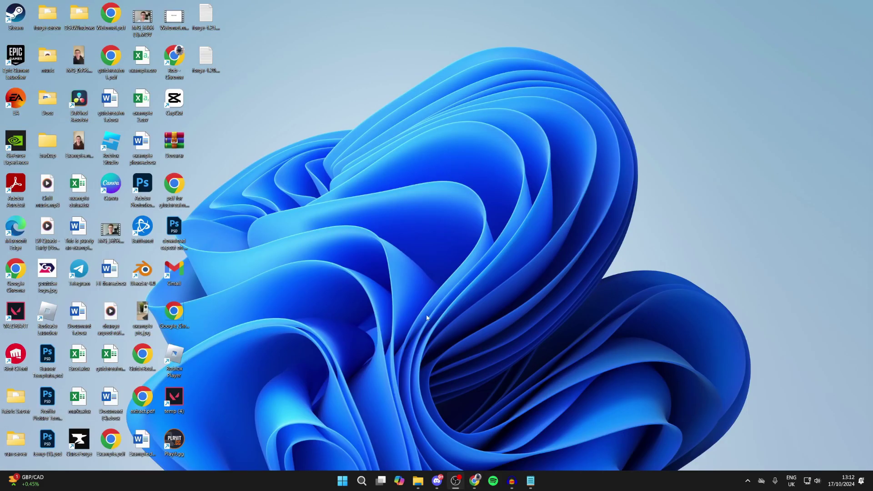
pyautogui.rightClick(418, 480)
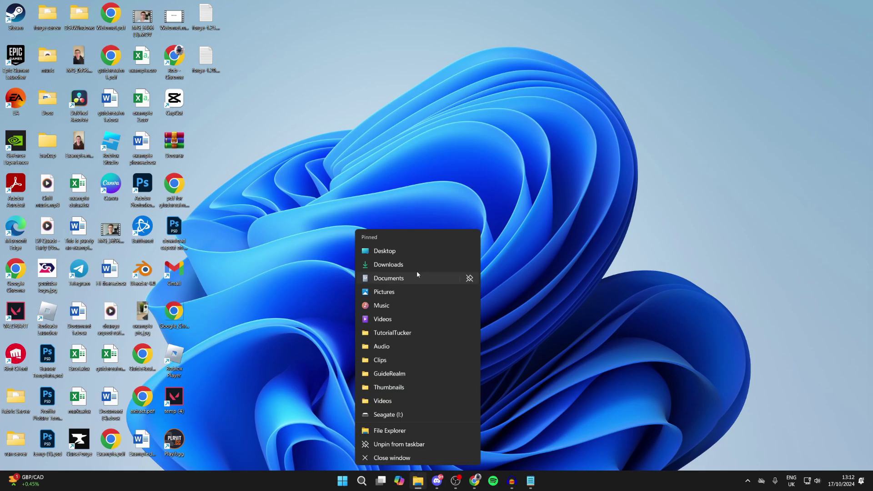
pyautogui.click(407, 261)
pyautogui.moveTo(475, 186); pyautogui.dragTo(393, 122)
pyautogui.click(365, 211)
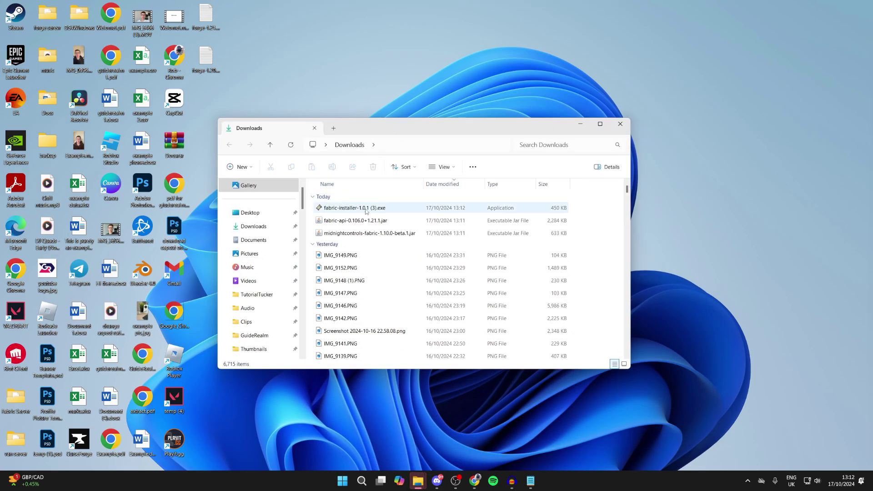
pyautogui.doubleClick(366, 210)
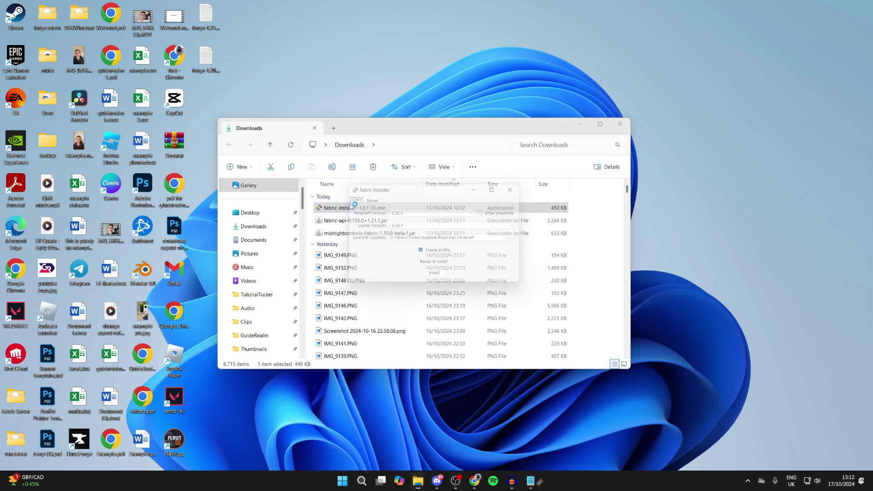
# Install the Fabric client for Minecraft version 1.21.1, then close the installer
pyautogui.click(396, 211)
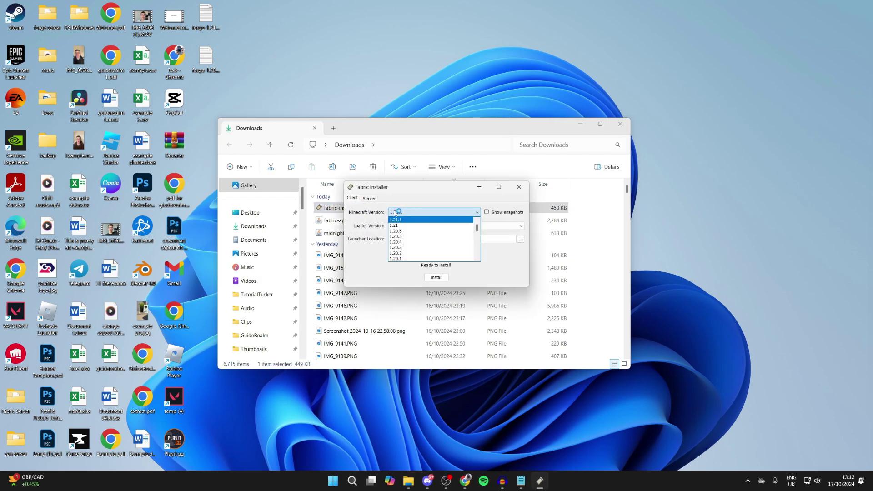
pyautogui.click(404, 219)
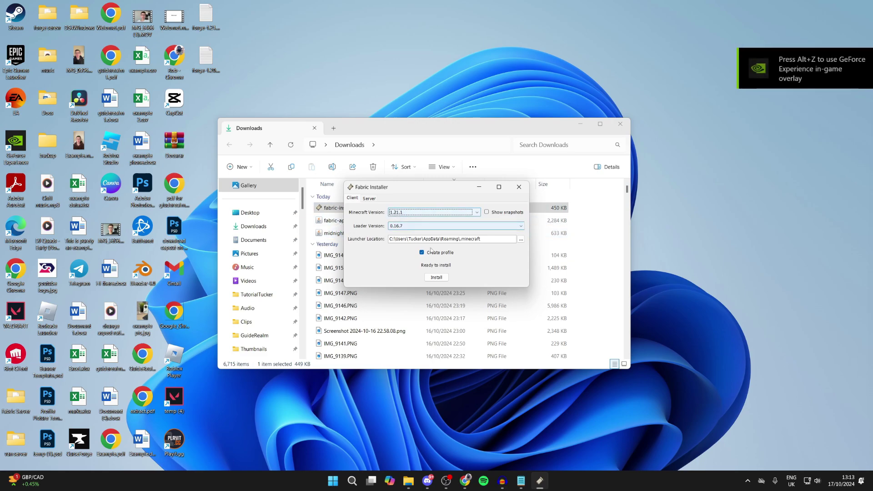
pyautogui.click(447, 277)
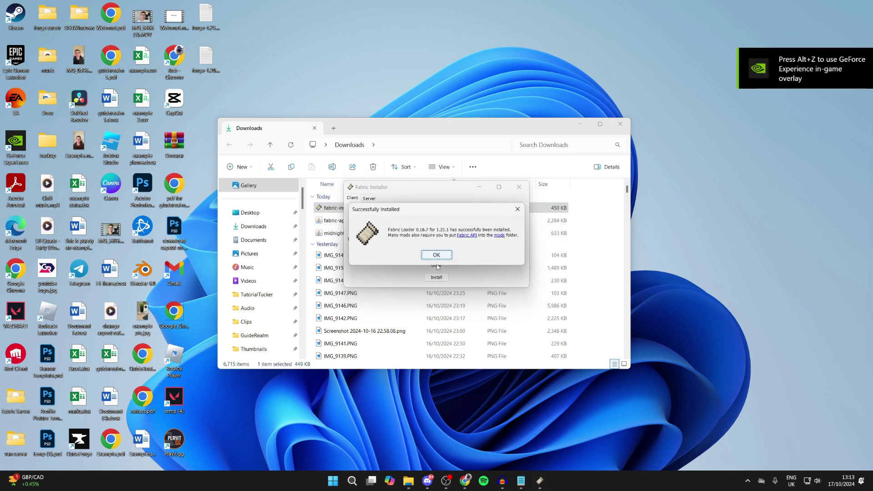
pyautogui.click(436, 254)
pyautogui.click(519, 187)
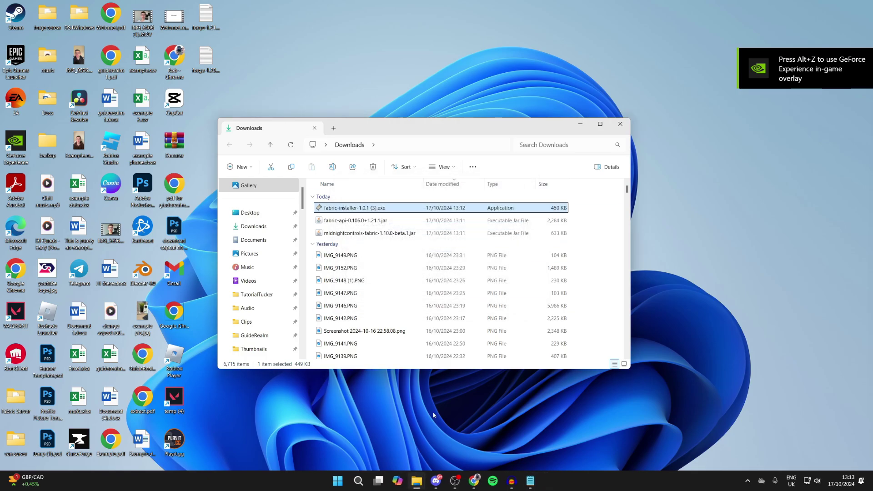
# Start the Minecraft Launcher and show the Java Edition installations
pyautogui.click(363, 480)
pyautogui.write('min')
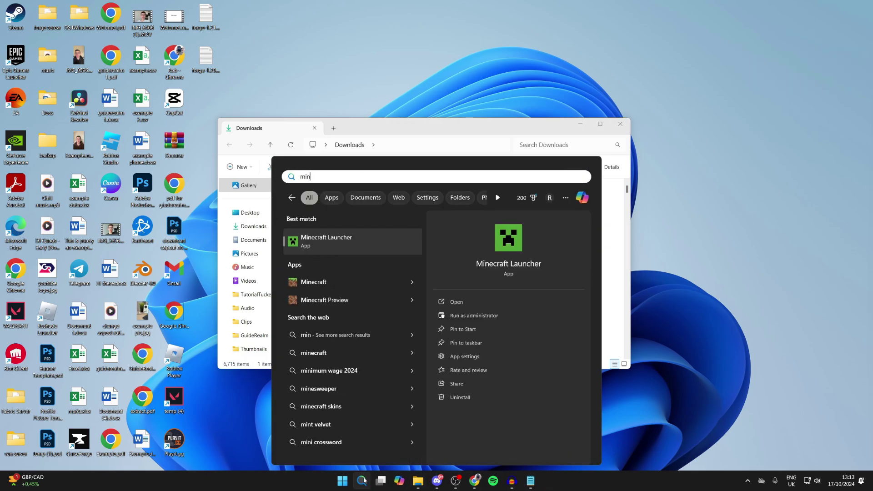
pyautogui.press('Return')
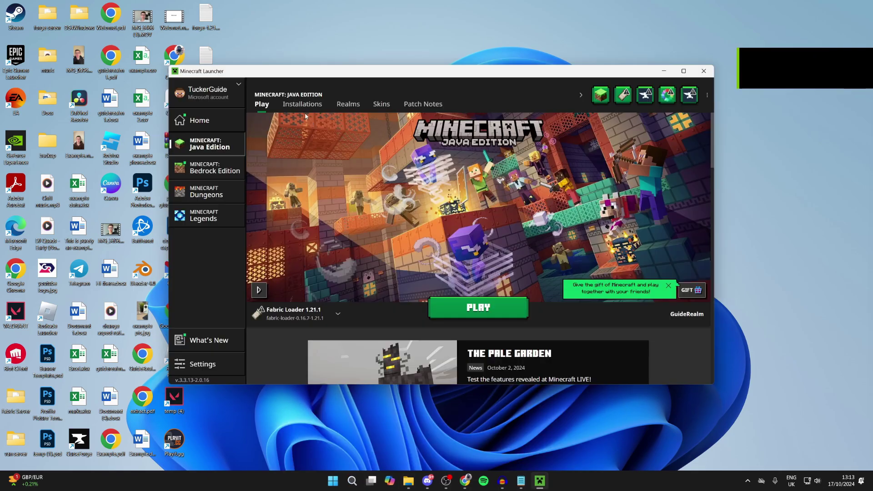
pyautogui.click(302, 104)
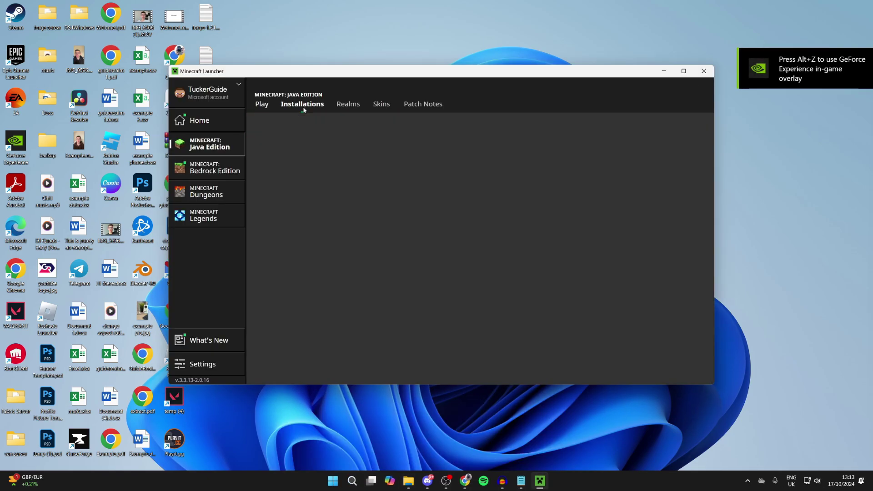
# Open the game folder of the Fabric Loader 1.21.1 installation and go into its mods folder
pyautogui.scroll(-10, 391, 198)
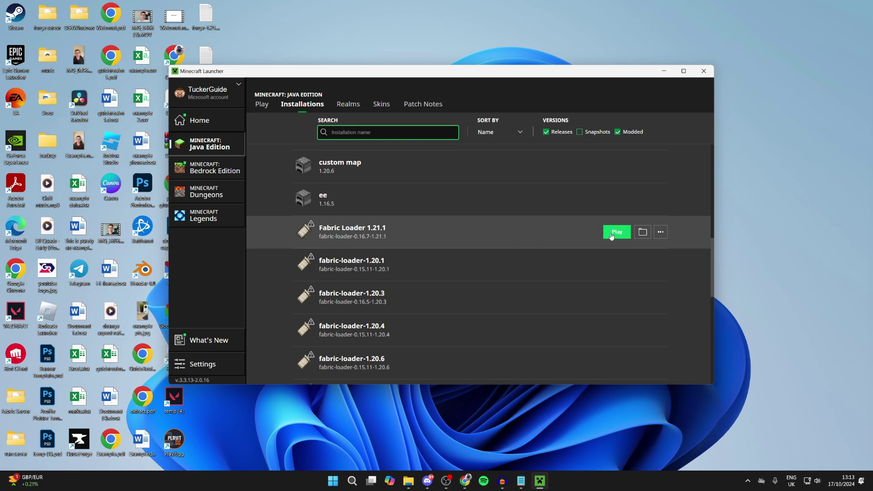
pyautogui.click(635, 236)
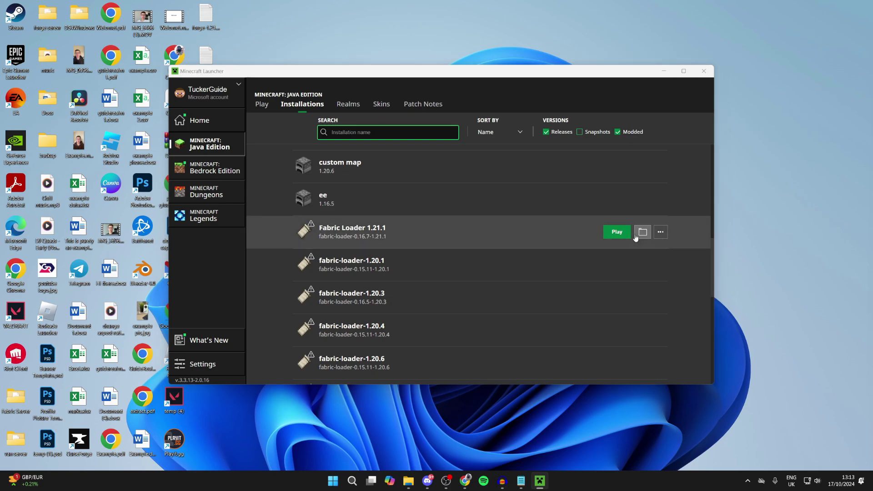
pyautogui.scroll(-2, 509, 251)
pyautogui.scroll(-5, 509, 251)
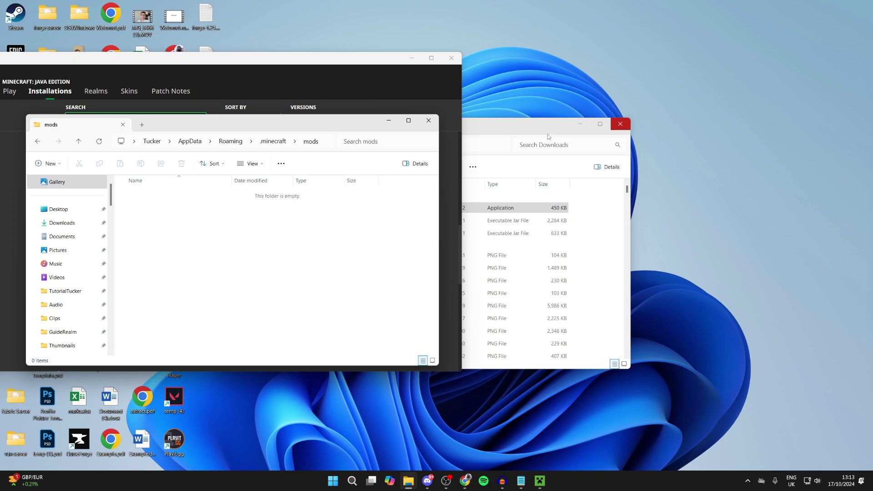
# Move fabric-api-0.106.0+1.21.1.jar and midnightcontrols-fabric-1.10.0-beta.1.jar from Downloads into the mods folder
pyautogui.click(470, 207)
pyautogui.click(449, 223)
pyautogui.keyDown('shift'); pyautogui.click(375, 236); pyautogui.keyUp('shift')
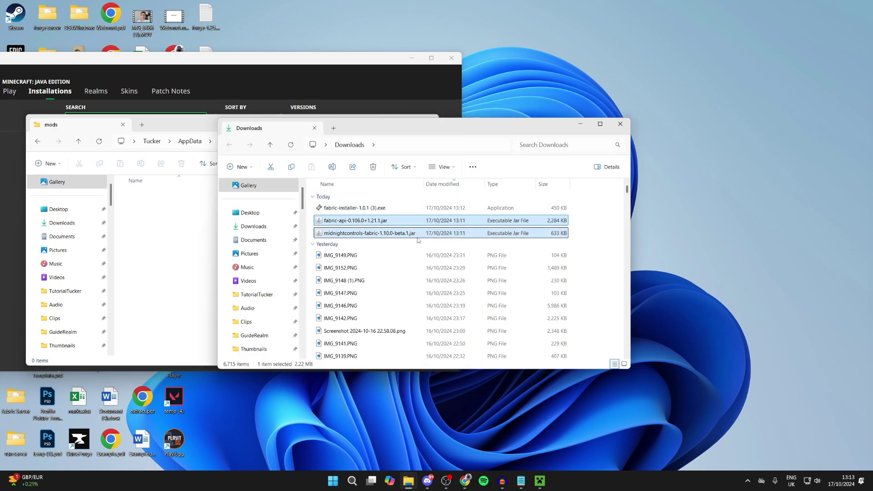
pyautogui.moveTo(375, 236); pyautogui.dragTo(173, 252)
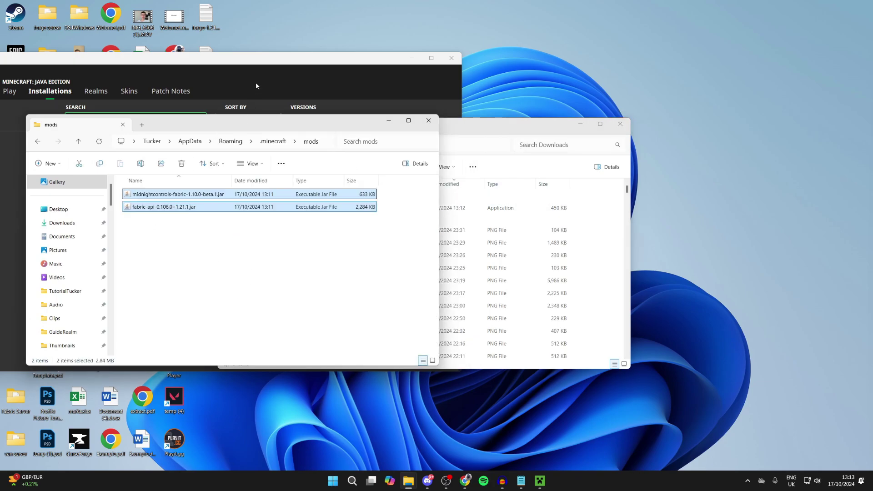
# Return to the Minecraft Launcher and start the game with the Fabric Loader 1.21.1 installation
pyautogui.moveTo(273, 58); pyautogui.dragTo(555, 47)
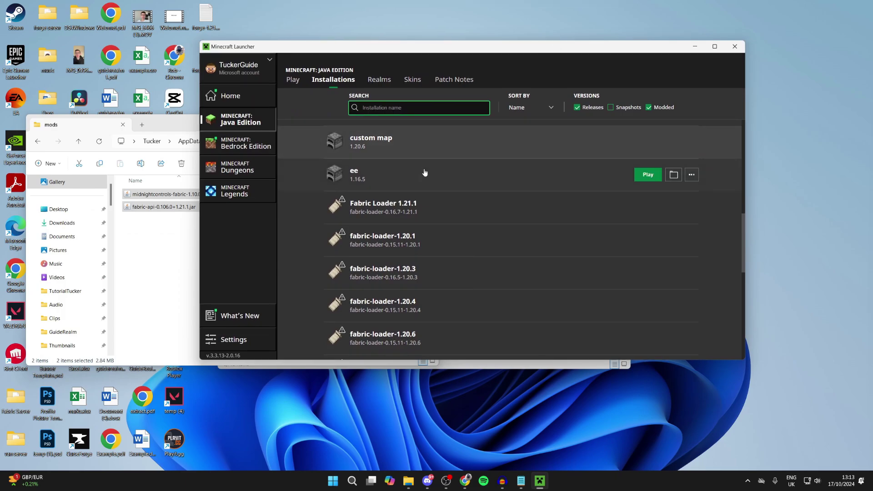
pyautogui.click(648, 208)
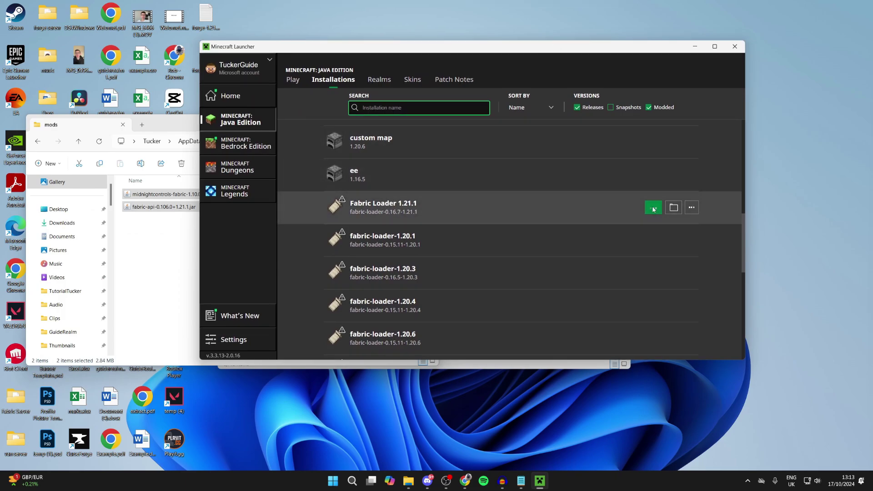
pyautogui.scroll(1, 420, 278)
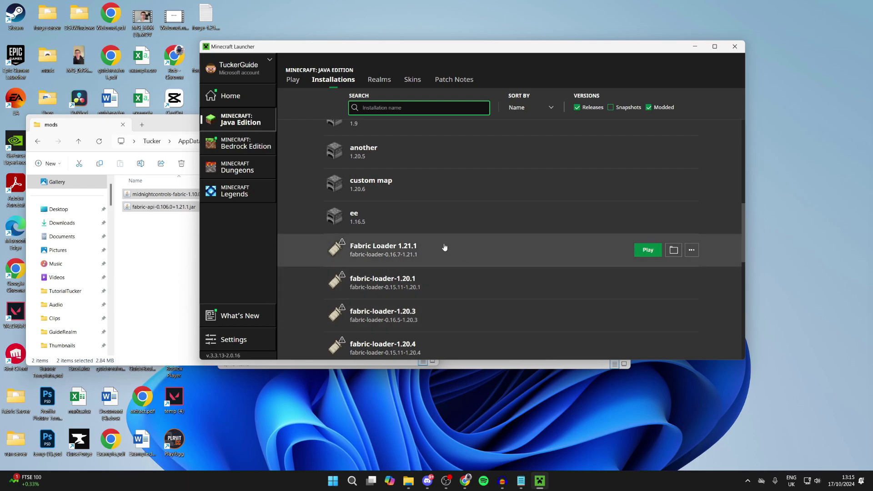
pyautogui.click(638, 253)
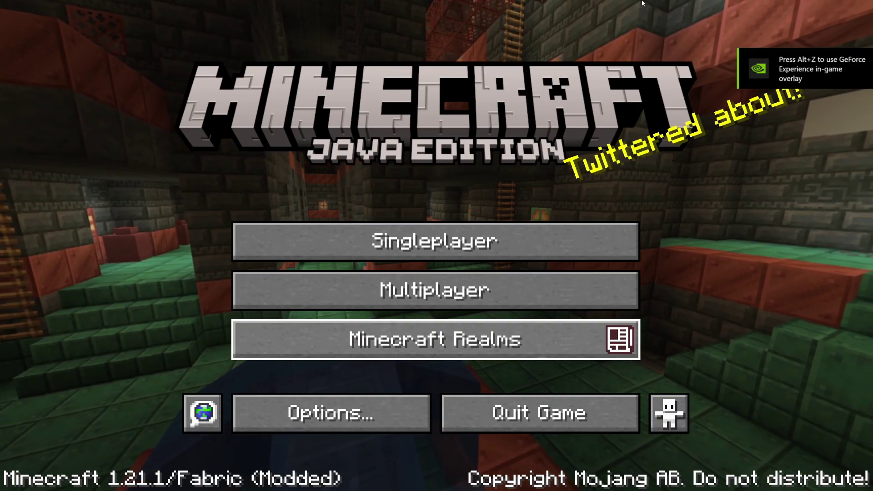
# Test controller navigation on the title screen by moving the selection between its entries, ending on Singleplayer
pyautogui.press('Up')
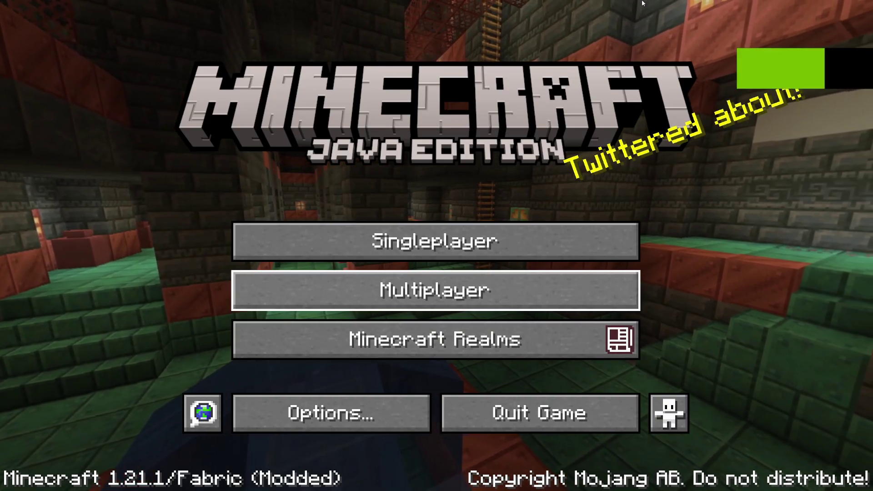
pyautogui.press('Down')
pyautogui.press('Down')
pyautogui.press('Right')
pyautogui.press('Up')
pyautogui.press('Up')
pyautogui.press('Up')
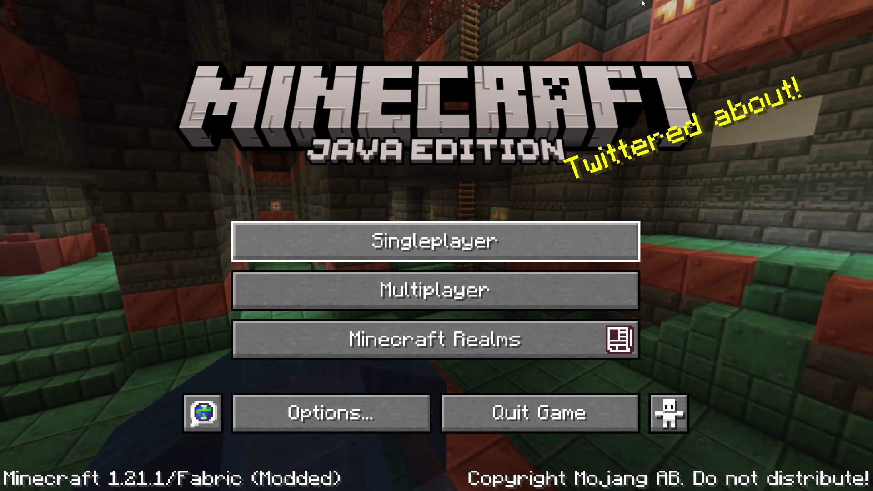
pyautogui.press('Down')
pyautogui.press('Up')
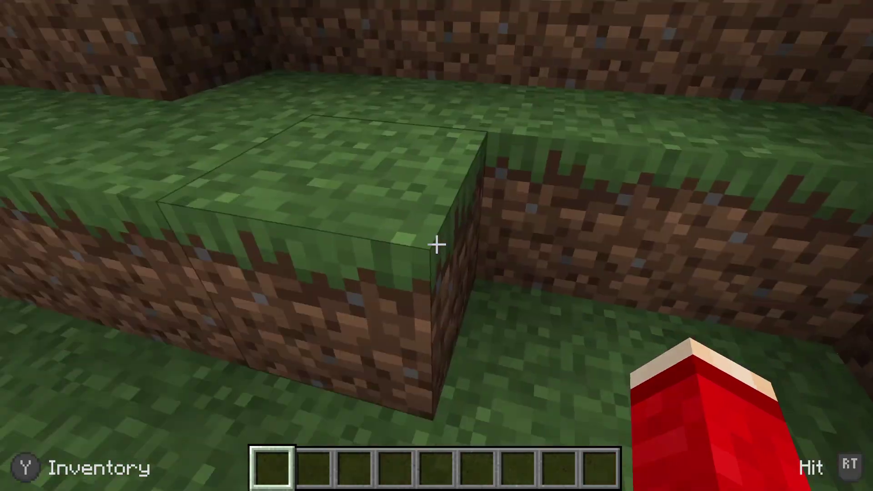
# Try the controller in a singleplayer world by hitting a grass block and moving forward over the birch forest
pyautogui.click(436, 245)
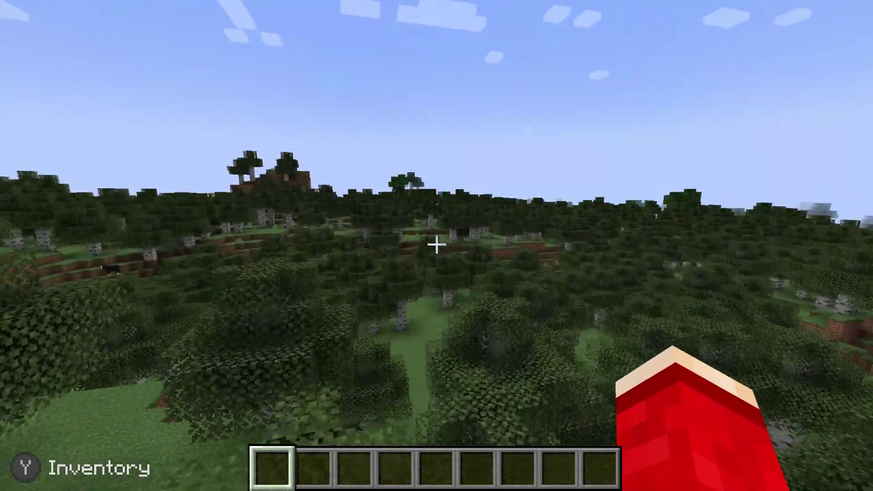
pyautogui.press('w')
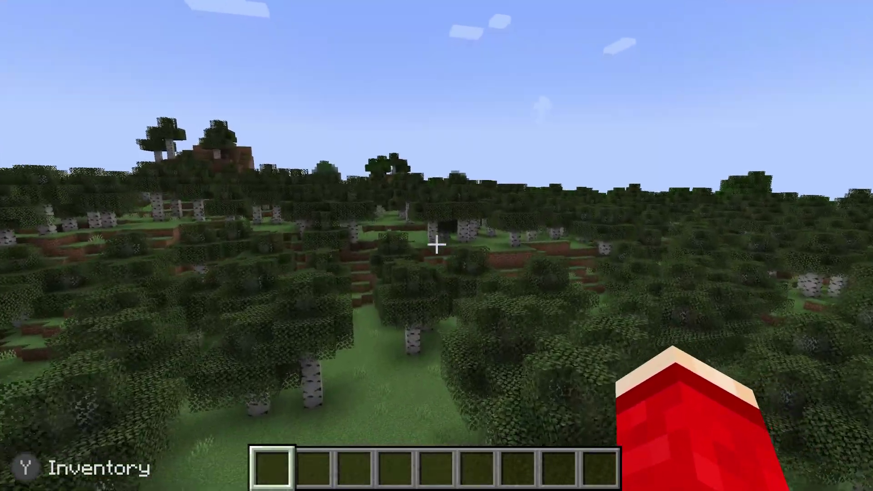
pyautogui.press('w')
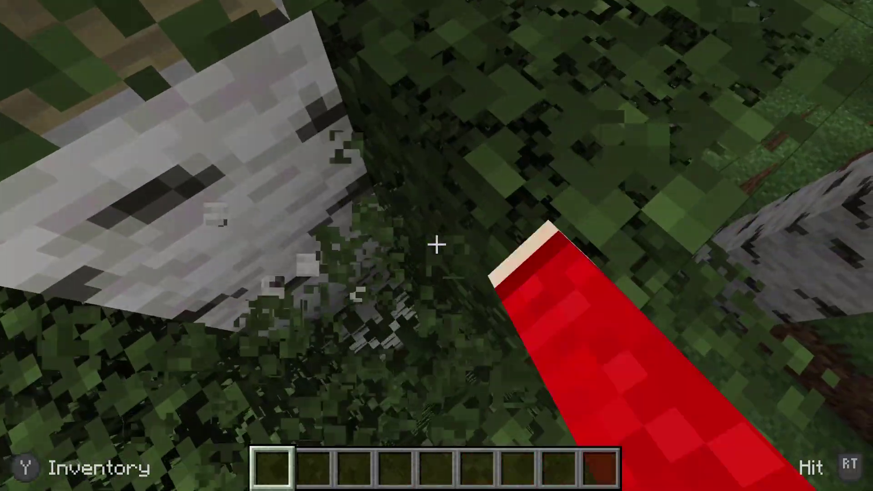